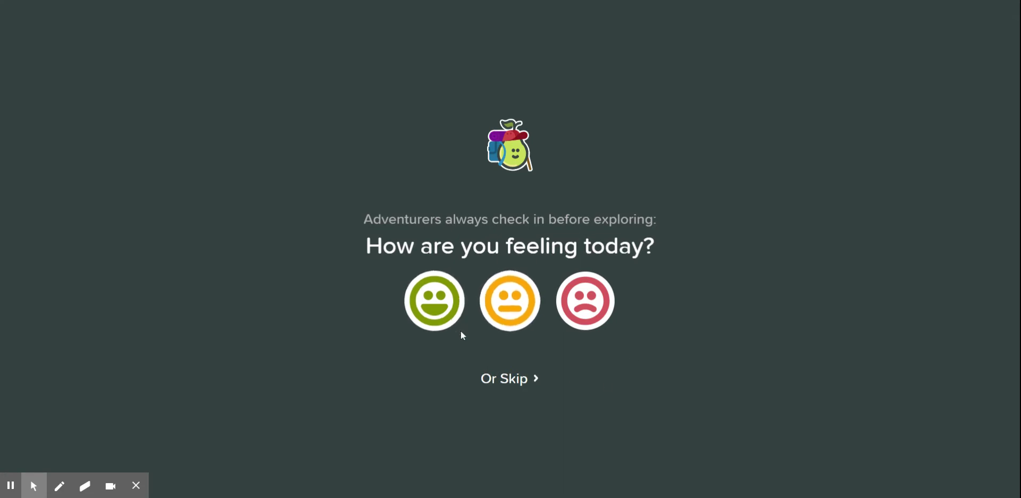
- Answer the feelings check-in with the happy face, and set the pencil to its thinnest stroke in black
{"action": "left_click", "coordinate": [439, 306]}
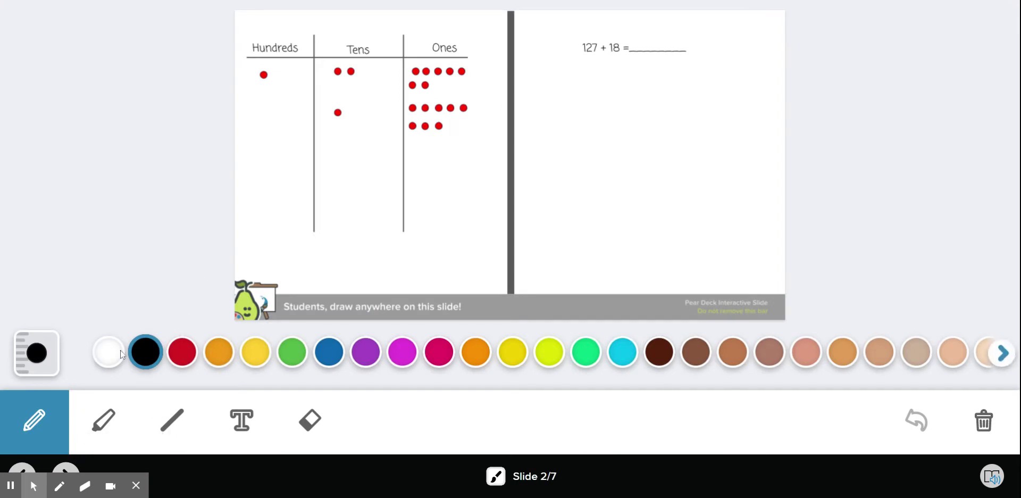
{"action": "left_click", "coordinate": [34, 353]}
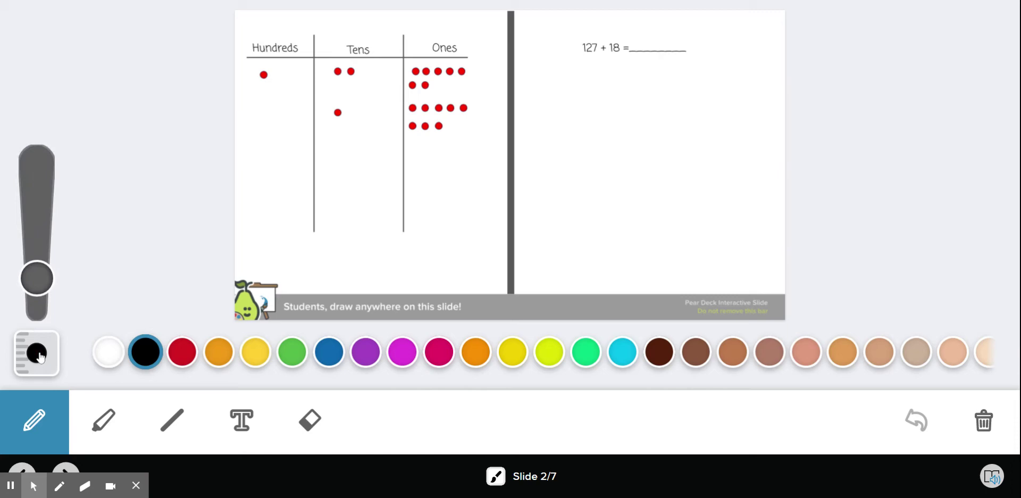
{"action": "left_click_drag", "start_coordinate": [38, 290], "coordinate": [40, 303]}
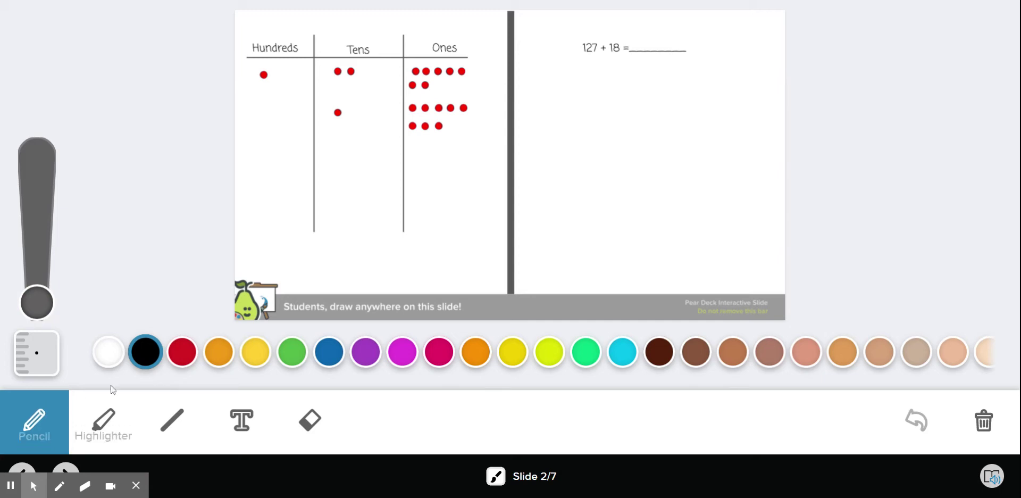
{"action": "left_click", "coordinate": [149, 358]}
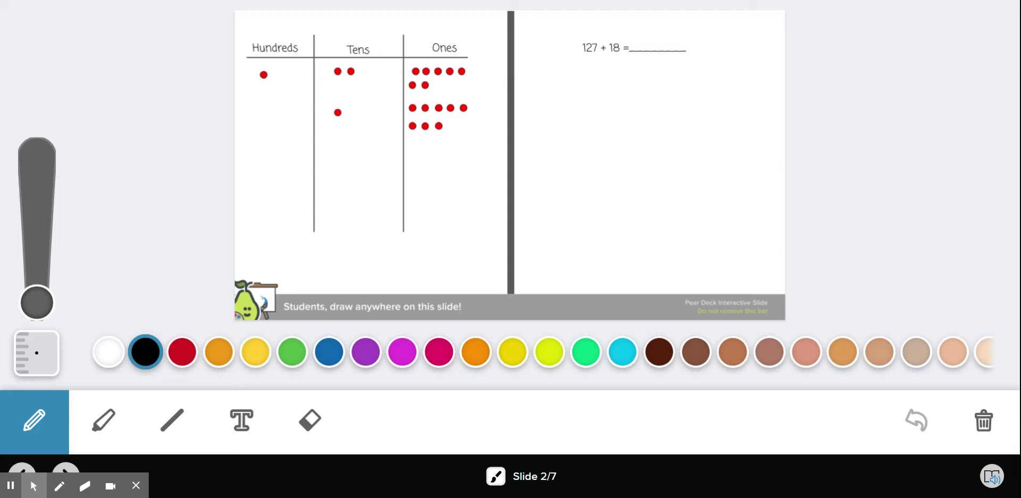
- Draw a black line between the two addends' dots, and circle ten ones with an arrow leading into the Tens column
{"action": "left_click_drag", "start_coordinate": [250, 89], "coordinate": [493, 97]}
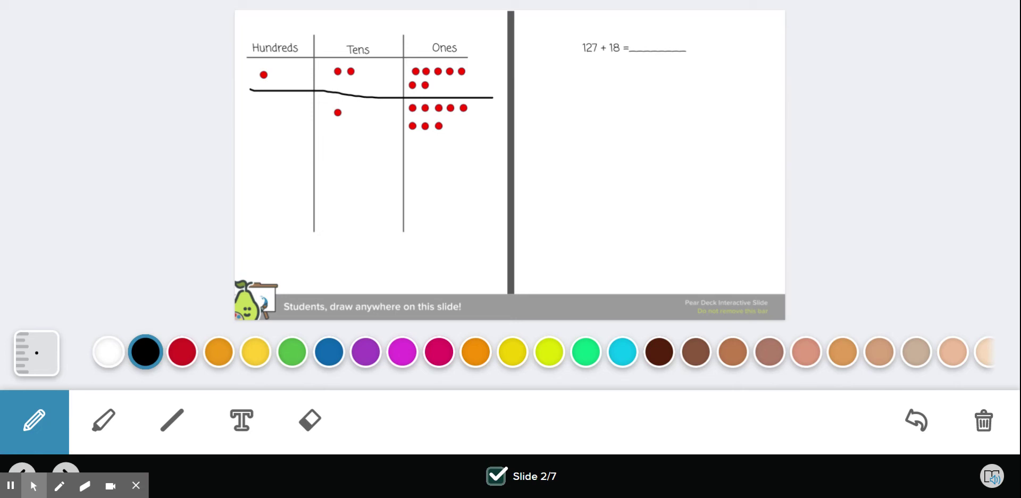
{"action": "mouse_move", "coordinate": [447, 64]}
{"action": "left_mouse_down"}
{"action": "mouse_move", "coordinate": [405, 68]}
{"action": "mouse_move", "coordinate": [409, 112]}
{"action": "mouse_move", "coordinate": [439, 114]}
{"action": "mouse_move", "coordinate": [464, 85]}
{"action": "mouse_move", "coordinate": [466, 65]}
{"action": "mouse_move", "coordinate": [446, 64]}
{"action": "left_mouse_up"}
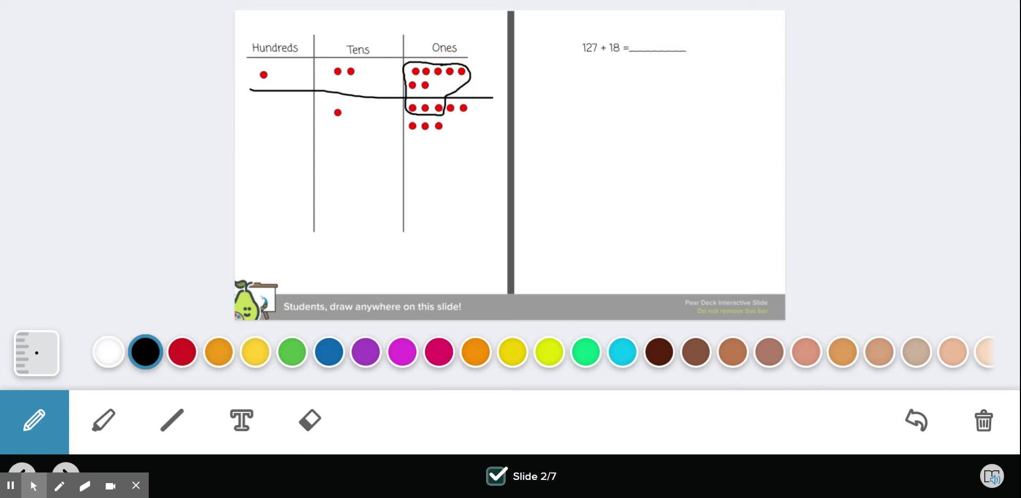
{"action": "mouse_move", "coordinate": [409, 105]}
{"action": "left_mouse_down"}
{"action": "mouse_move", "coordinate": [392, 126]}
{"action": "mouse_move", "coordinate": [364, 121]}
{"action": "mouse_move", "coordinate": [372, 126]}
{"action": "left_mouse_up"}
- In red, add a regrouped dot beside the lower Tens dot and cross out the circled ten ones
{"action": "left_click", "coordinate": [181, 351]}
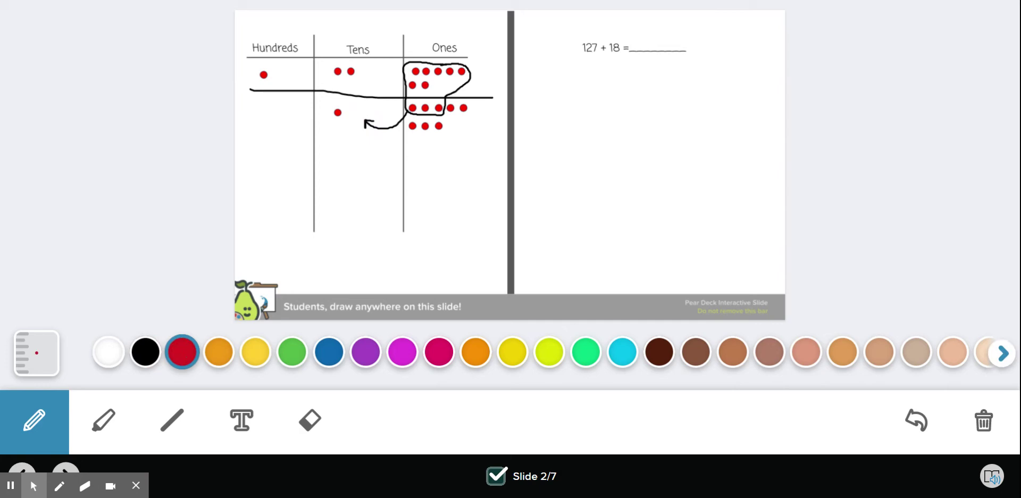
{"action": "left_click", "coordinate": [352, 112]}
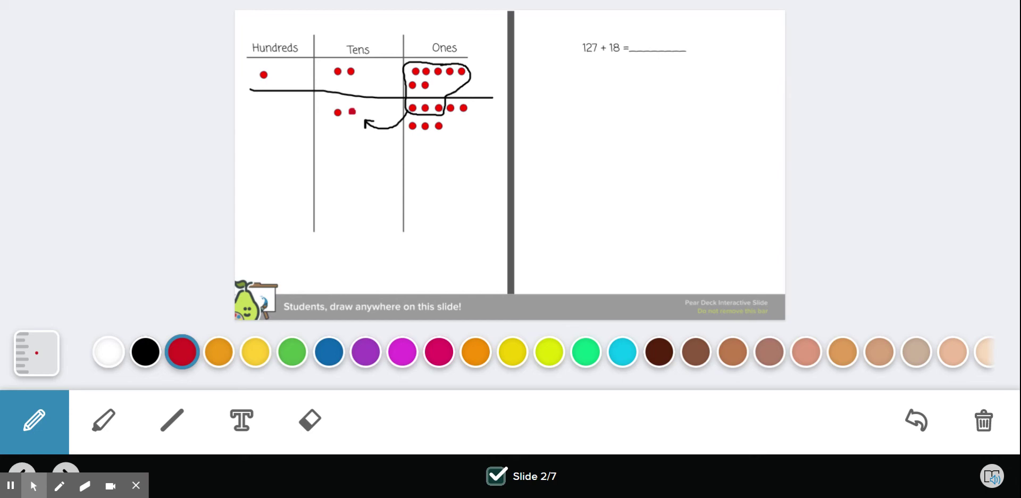
{"action": "left_click_drag", "start_coordinate": [409, 63], "coordinate": [440, 113]}
{"action": "left_click_drag", "start_coordinate": [454, 64], "coordinate": [416, 113]}
- Below the addends, mark one small red dot in Hundreds and four large red dots in Tens using a thicker pencil
{"action": "left_click", "coordinate": [268, 171]}
{"action": "left_click", "coordinate": [335, 168]}
{"action": "left_click", "coordinate": [349, 168]}
{"action": "left_click", "coordinate": [36, 352]}
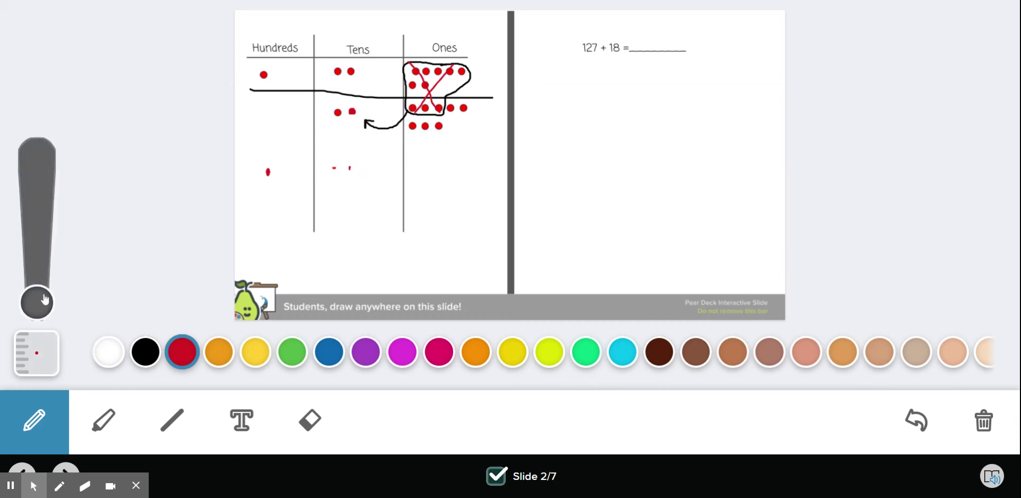
{"action": "left_click_drag", "start_coordinate": [37, 296], "coordinate": [37, 265]}
{"action": "left_click", "coordinate": [350, 167]}
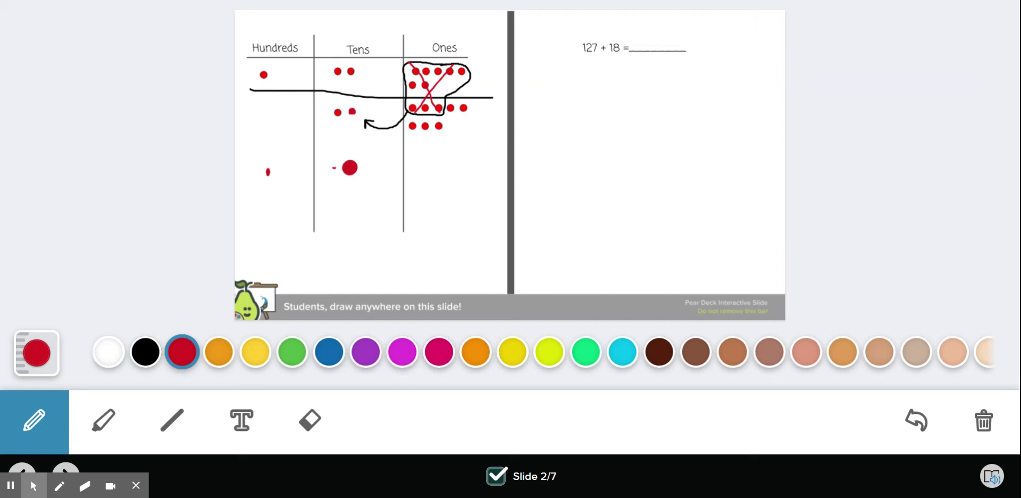
{"action": "left_click", "coordinate": [329, 168]}
{"action": "left_click", "coordinate": [370, 170]}
{"action": "left_click", "coordinate": [328, 196]}
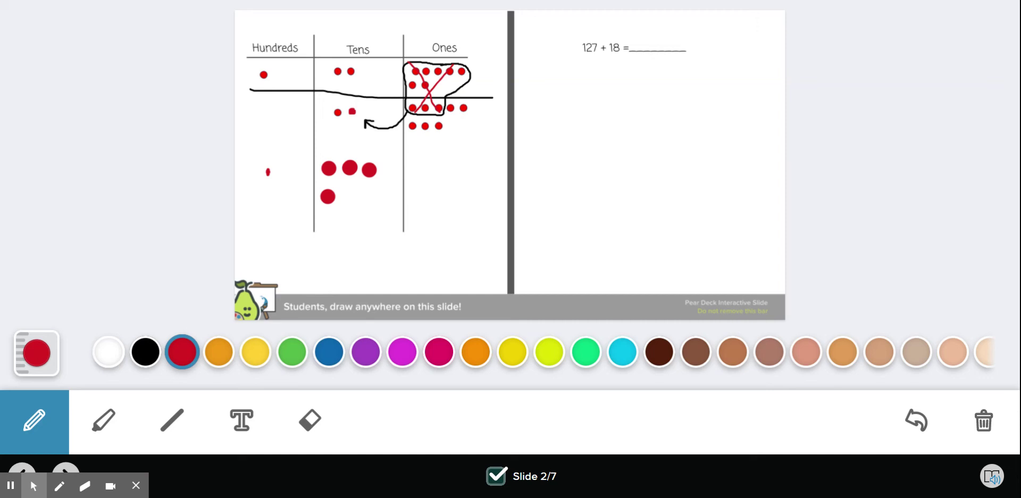
- Add five large red dots in a row in the Ones column for the sum
{"action": "left_click", "coordinate": [412, 169]}
{"action": "left_click", "coordinate": [434, 170]}
{"action": "left_click", "coordinate": [457, 169]}
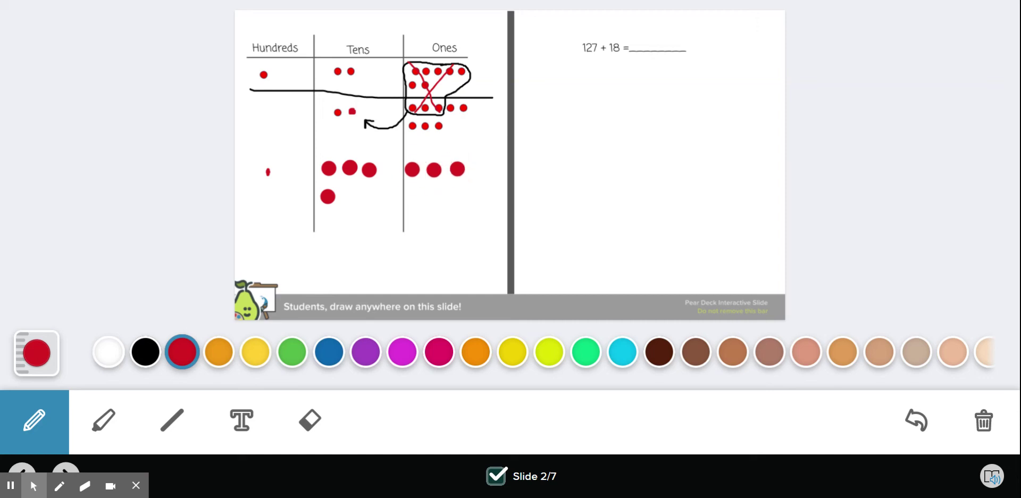
{"action": "left_click", "coordinate": [473, 167]}
{"action": "left_click", "coordinate": [492, 169]}
- With a thinner red pencil, write 127 + 18 as a vertical addition with a line underneath, below the printed equation
{"action": "left_click", "coordinate": [36, 367]}
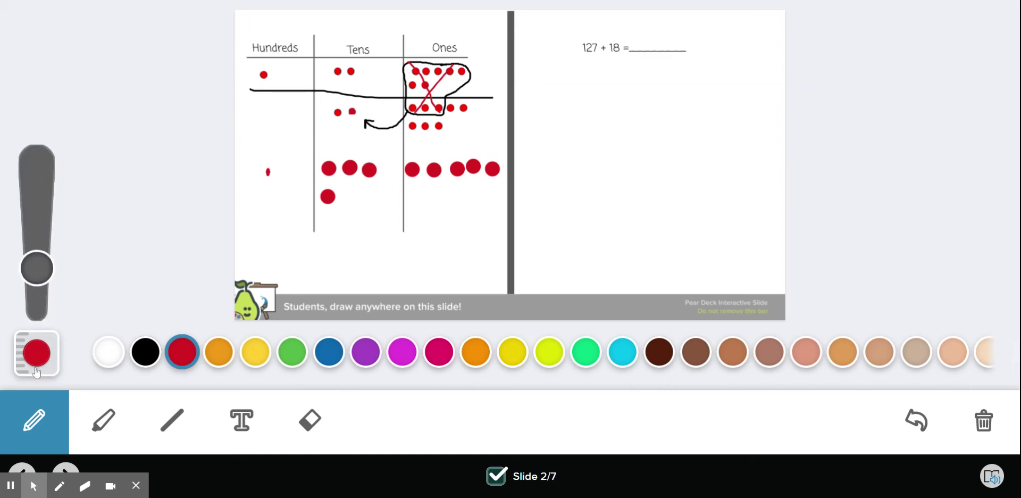
{"action": "left_click_drag", "start_coordinate": [37, 268], "coordinate": [37, 296]}
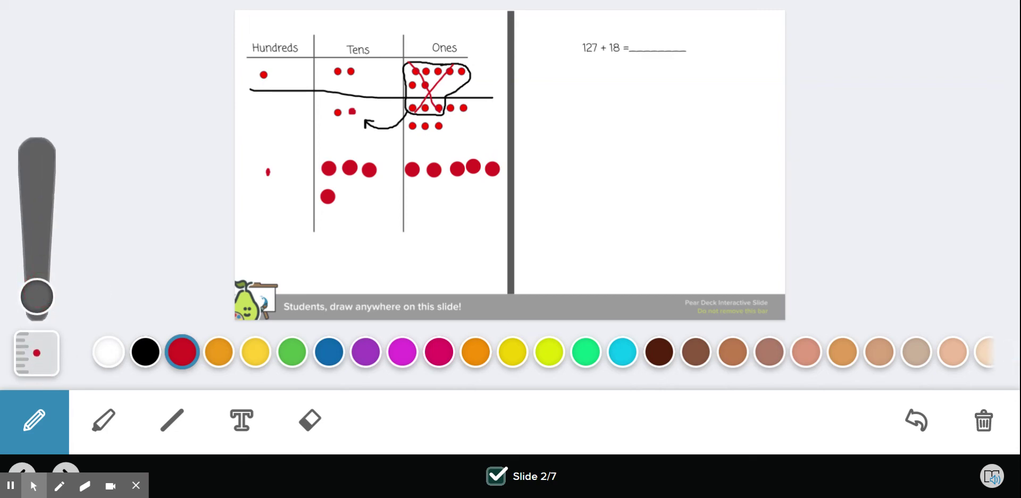
{"action": "left_click_drag", "start_coordinate": [600, 91], "coordinate": [599, 123]}
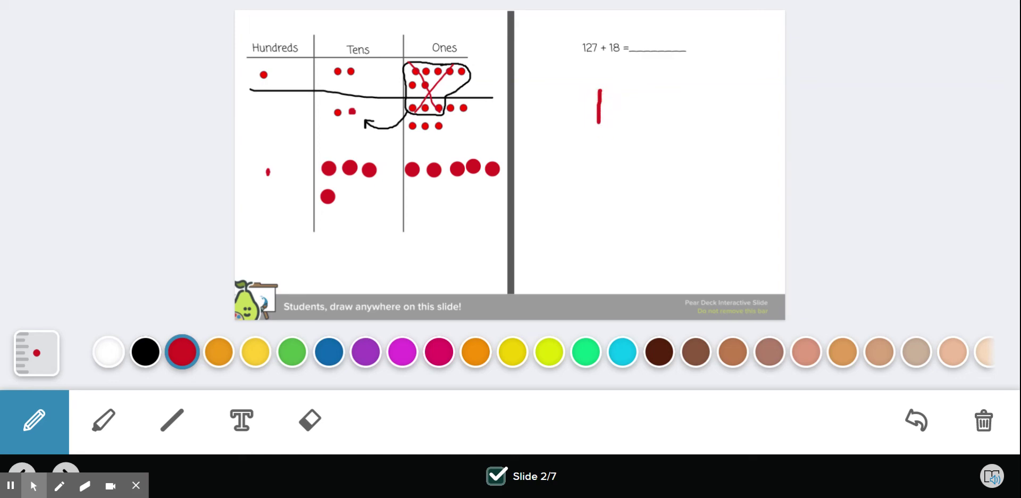
{"action": "mouse_move", "coordinate": [621, 93]}
{"action": "left_mouse_down"}
{"action": "mouse_move", "coordinate": [636, 105]}
{"action": "mouse_move", "coordinate": [631, 122]}
{"action": "mouse_move", "coordinate": [649, 125]}
{"action": "left_mouse_up"}
{"action": "mouse_move", "coordinate": [656, 88]}
{"action": "left_mouse_down"}
{"action": "mouse_move", "coordinate": [684, 85]}
{"action": "mouse_move", "coordinate": [685, 124]}
{"action": "mouse_move", "coordinate": [637, 154]}
{"action": "mouse_move", "coordinate": [637, 170]}
{"action": "left_mouse_up"}
{"action": "mouse_move", "coordinate": [679, 138]}
{"action": "left_mouse_down"}
{"action": "mouse_move", "coordinate": [677, 147]}
{"action": "mouse_move", "coordinate": [693, 155]}
{"action": "mouse_move", "coordinate": [680, 164]}
{"action": "mouse_move", "coordinate": [687, 157]}
{"action": "left_mouse_up"}
{"action": "left_click_drag", "start_coordinate": [560, 189], "coordinate": [729, 184]}
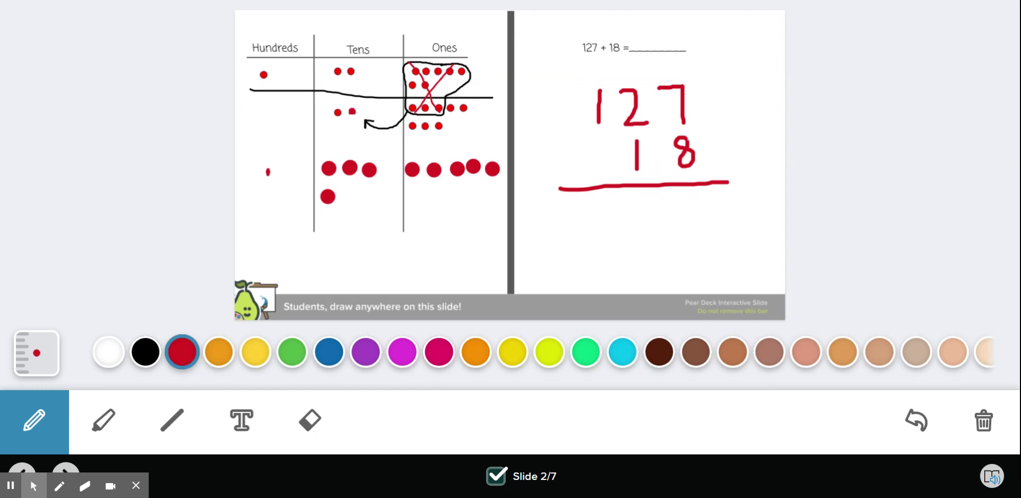
{"action": "left_click_drag", "start_coordinate": [633, 108], "coordinate": [636, 126]}
{"action": "mouse_move", "coordinate": [627, 91]}
{"action": "left_mouse_down"}
{"action": "mouse_move", "coordinate": [638, 95]}
{"action": "mouse_move", "coordinate": [631, 121]}
{"action": "mouse_move", "coordinate": [647, 123]}
{"action": "left_mouse_up"}
{"action": "mouse_move", "coordinate": [554, 133]}
{"action": "left_mouse_down"}
{"action": "mouse_move", "coordinate": [555, 155]}
{"action": "mouse_move", "coordinate": [547, 146]}
{"action": "mouse_move", "coordinate": [565, 144]}
{"action": "left_mouse_up"}
- Write the sum 145 under the line, with a carried 1 above the tens digit of 127
{"action": "mouse_move", "coordinate": [692, 196]}
{"action": "left_mouse_down"}
{"action": "mouse_move", "coordinate": [677, 213]}
{"action": "mouse_move", "coordinate": [692, 229]}
{"action": "mouse_move", "coordinate": [678, 228]}
{"action": "left_mouse_up"}
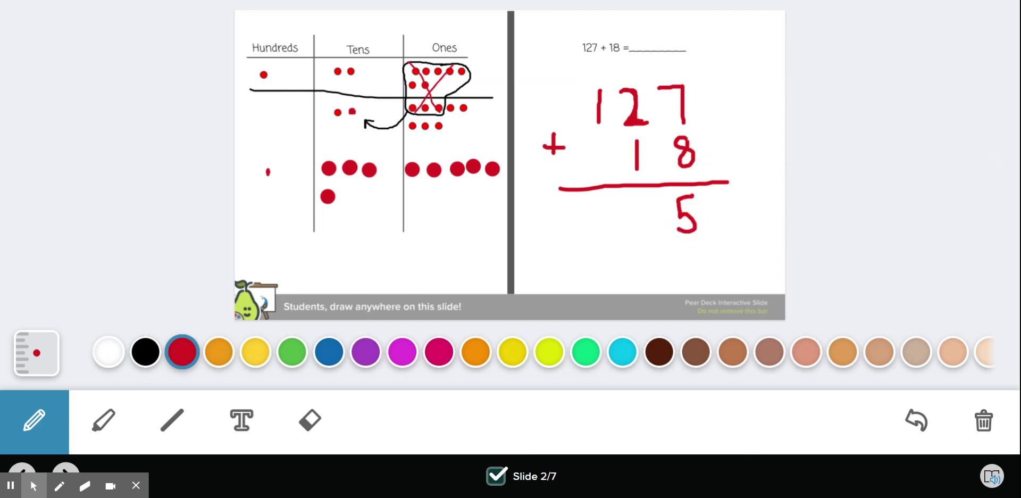
{"action": "left_click_drag", "start_coordinate": [628, 60], "coordinate": [627, 73]}
{"action": "mouse_move", "coordinate": [629, 200]}
{"action": "left_mouse_down"}
{"action": "mouse_move", "coordinate": [633, 218]}
{"action": "mouse_move", "coordinate": [648, 218]}
{"action": "mouse_move", "coordinate": [642, 239]}
{"action": "left_mouse_up"}
{"action": "left_click_drag", "start_coordinate": [600, 205], "coordinate": [602, 233]}
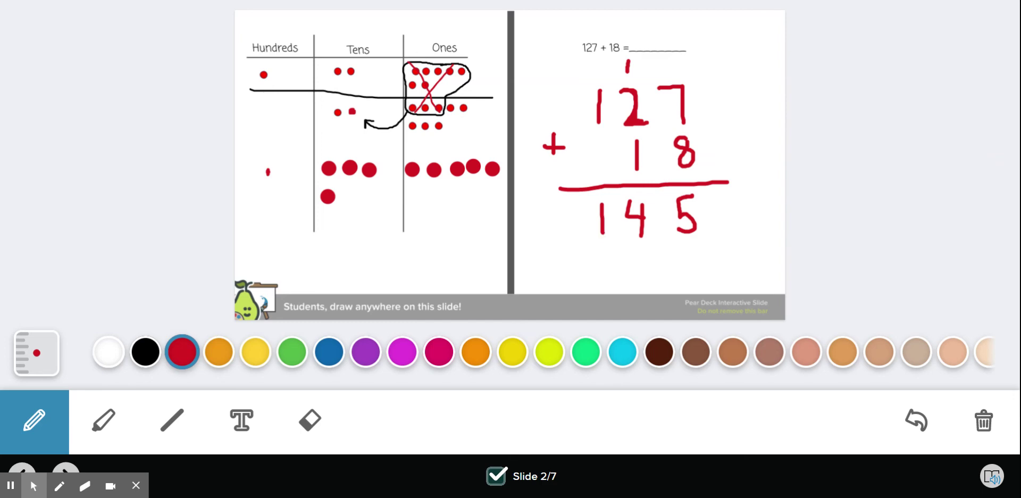
- Thicken the small red dot in the sum row of the Hundreds column
{"action": "left_click", "coordinate": [267, 172]}
{"action": "left_click", "coordinate": [33, 485]}
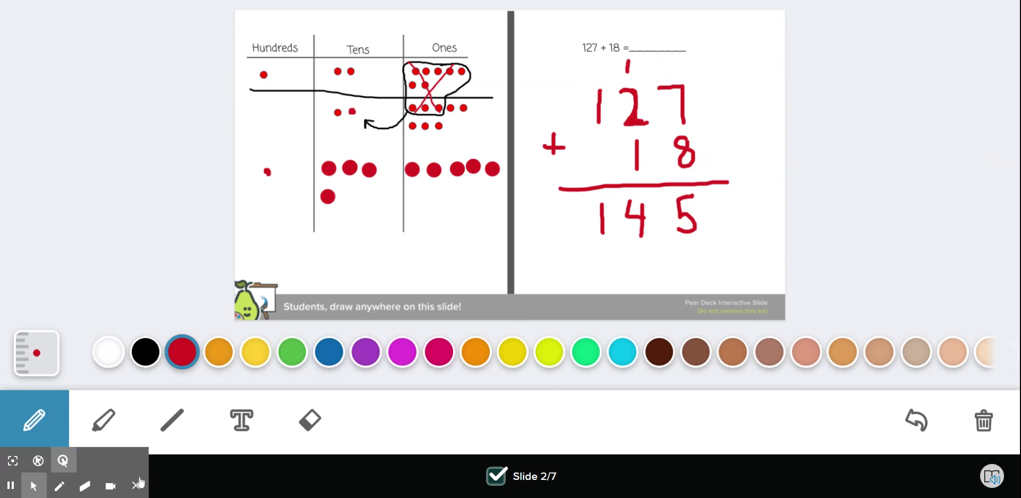